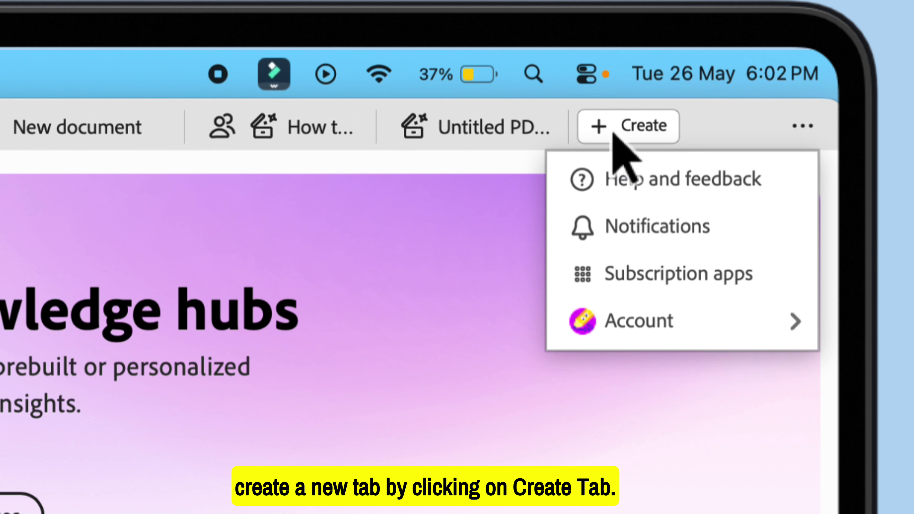
Open the full gallery of curated PDF Spaces from a new document and browse the sample projects.
click(732, 41)
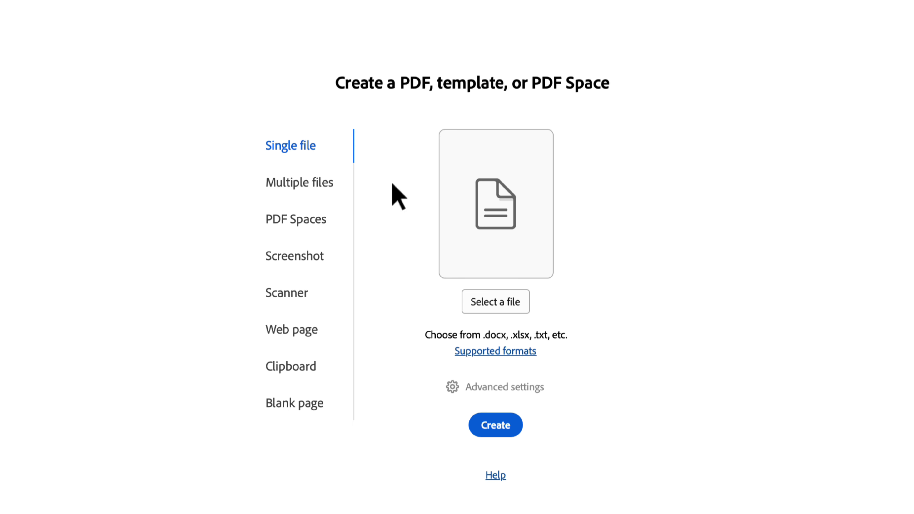
click(286, 222)
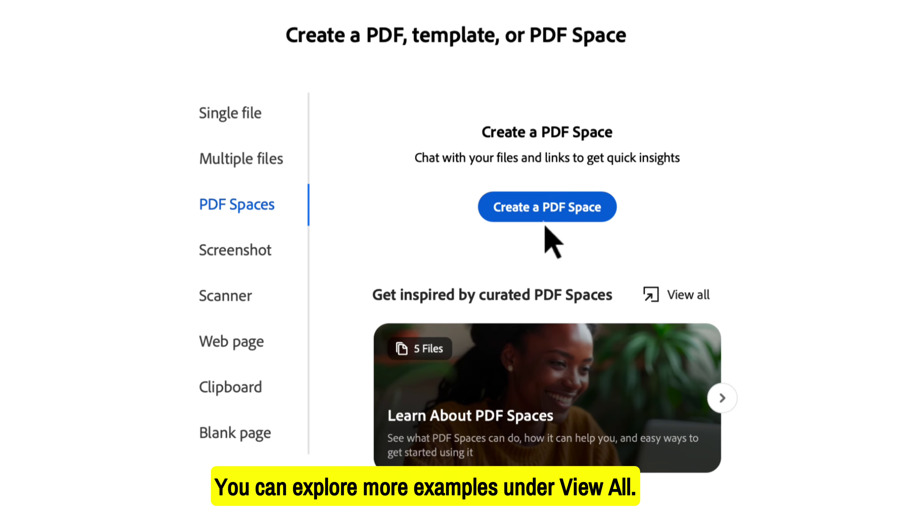
click(652, 299)
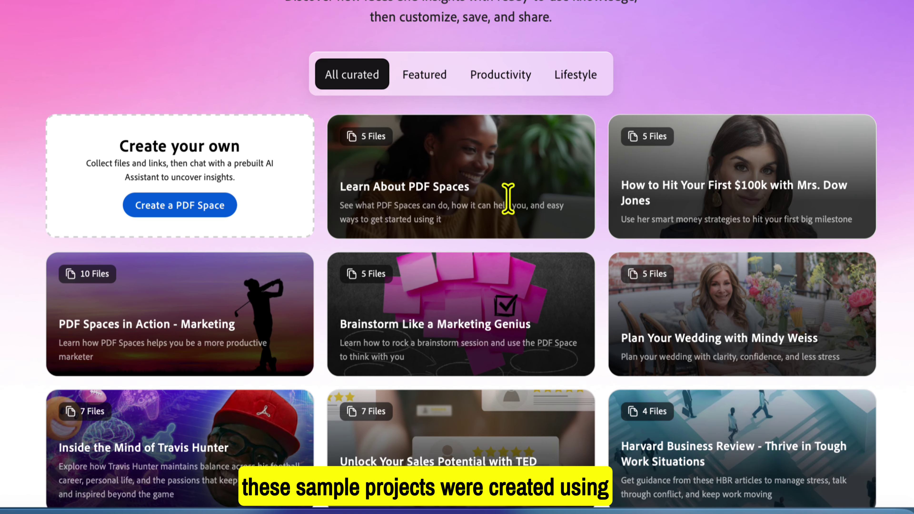
scroll(533, 244, down, 10)
scroll(509, 198, up, 10)
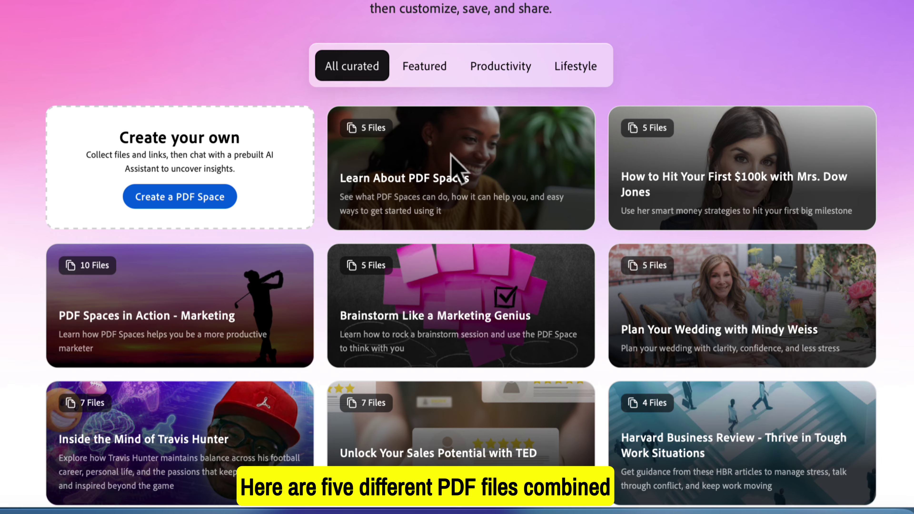
Open the Learn About PDF Spaces sample and view its complete file list.
click(451, 153)
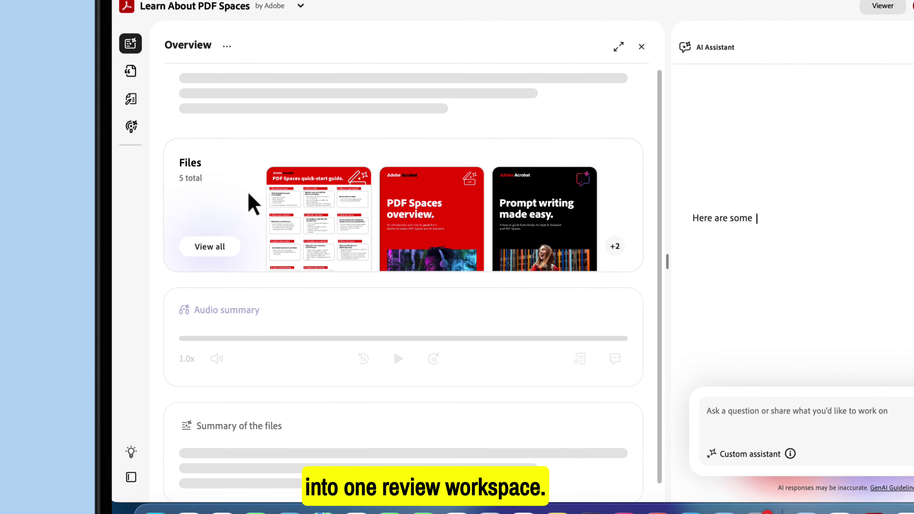
click(186, 239)
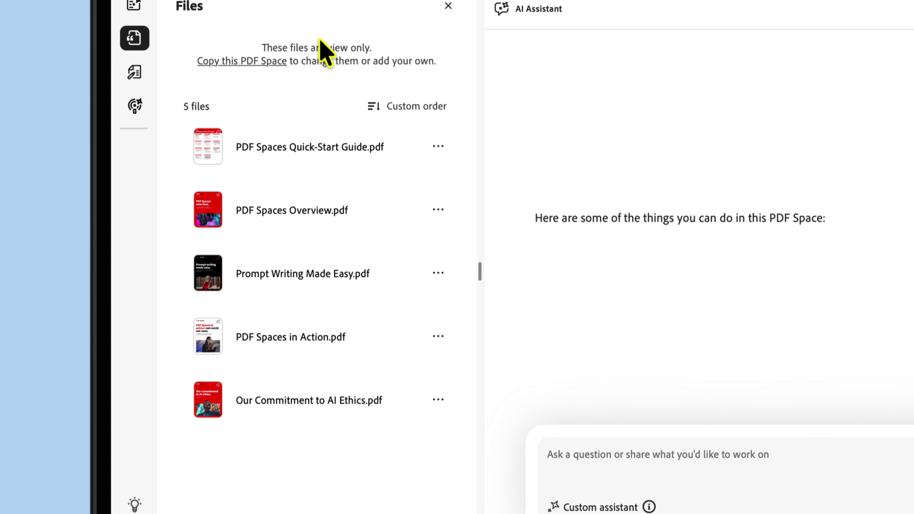
click(448, 6)
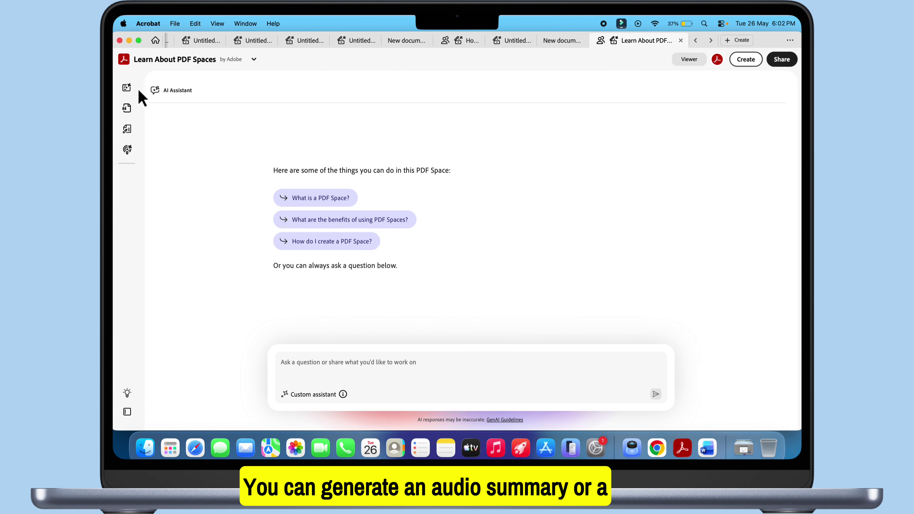
Examine the audio summary and the summary of the files in the sample space's overview.
click(126, 87)
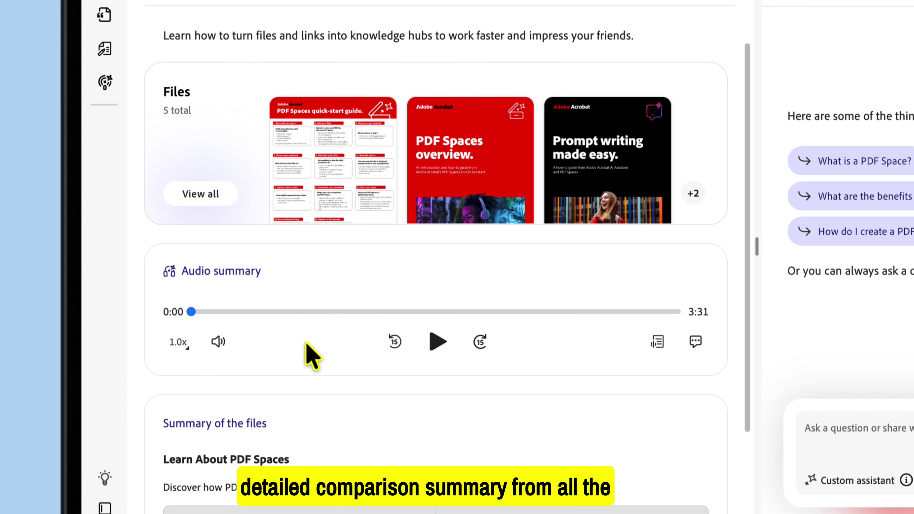
scroll(310, 355, down, 4)
click(191, 485)
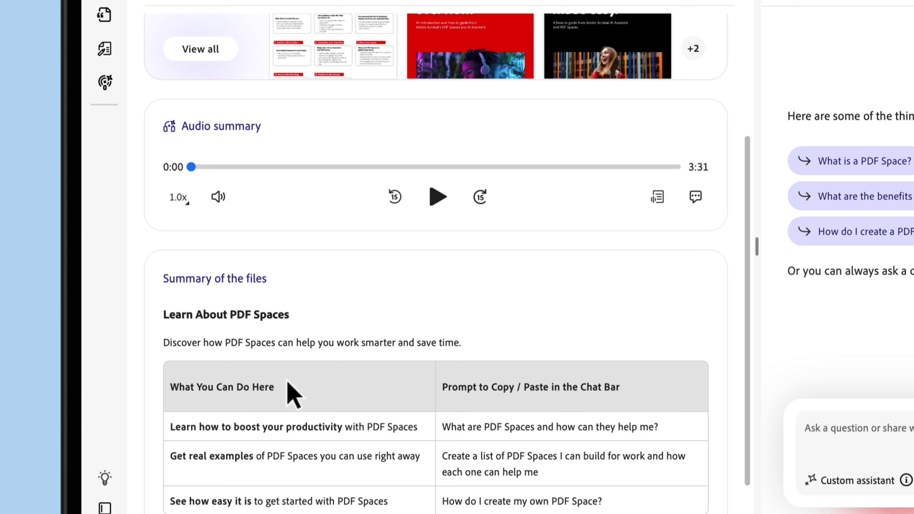
scroll(293, 382, down, 1)
scroll(296, 382, up, 6)
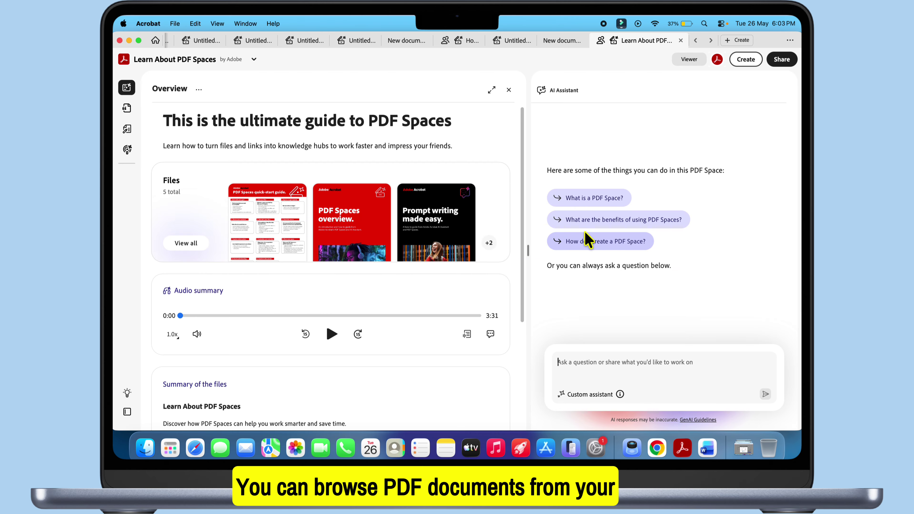
Start a new PDF Space and select the recent files "Scanned Documents .pdf" and "Part 2 Audi Owners Manual - A3 & S3.pdf".
click(738, 40)
click(746, 53)
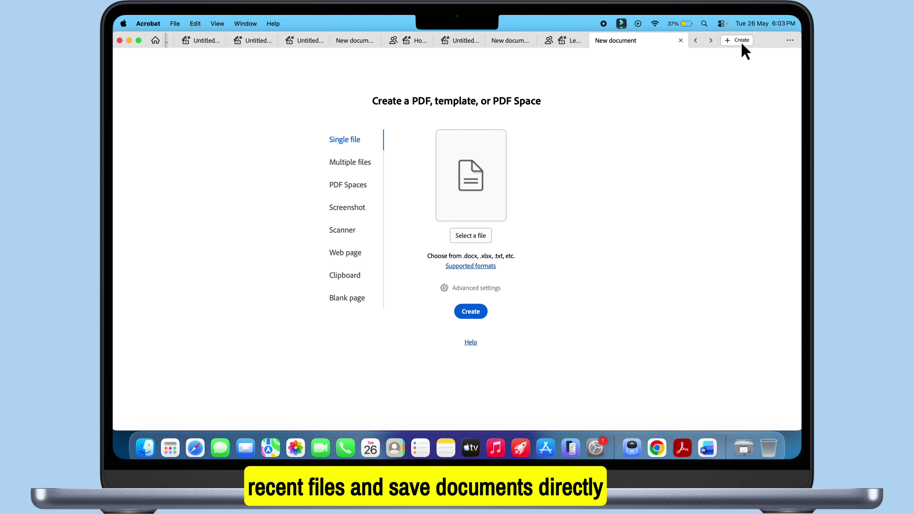
click(347, 188)
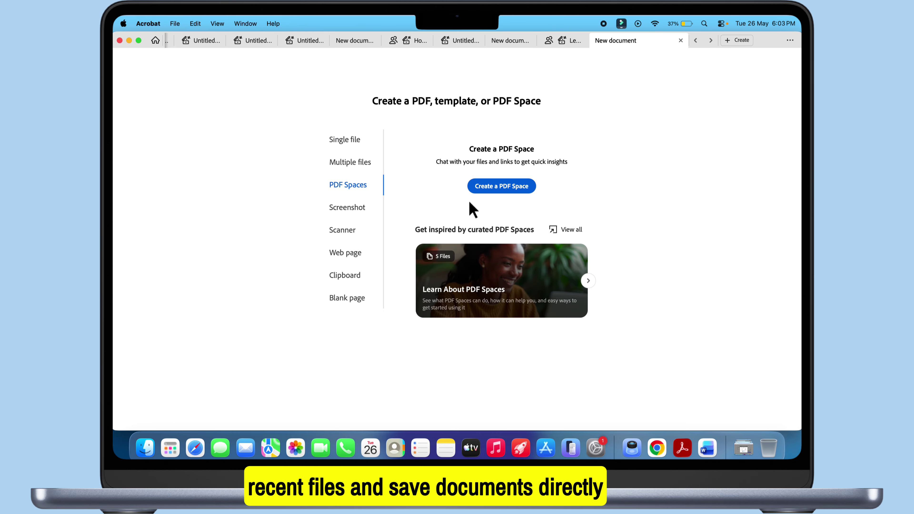
click(492, 188)
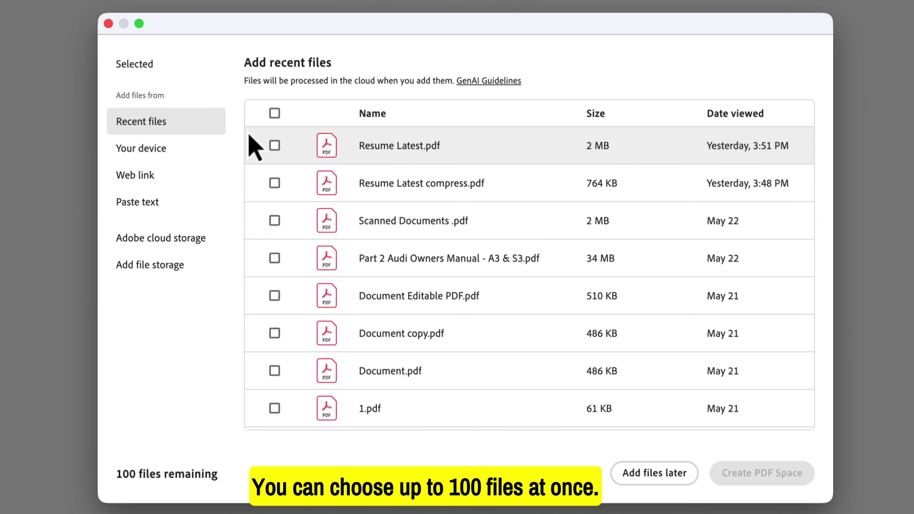
click(275, 221)
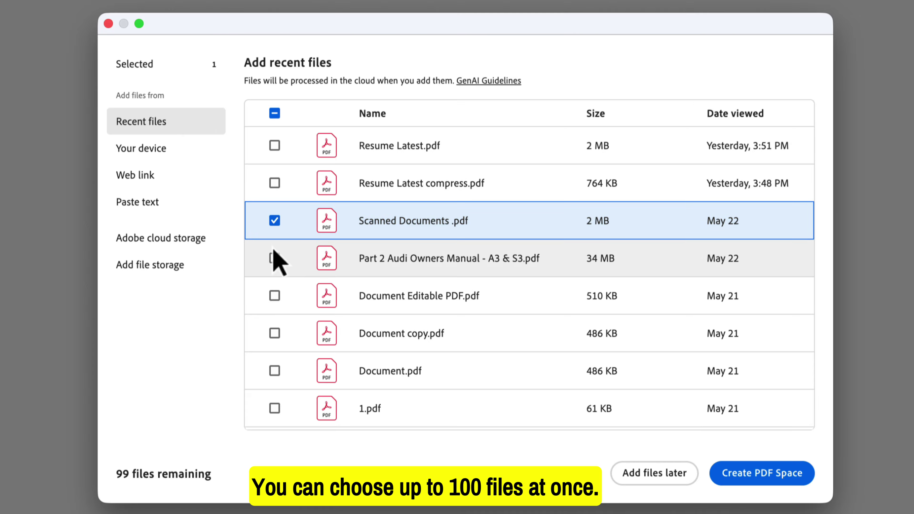
click(275, 258)
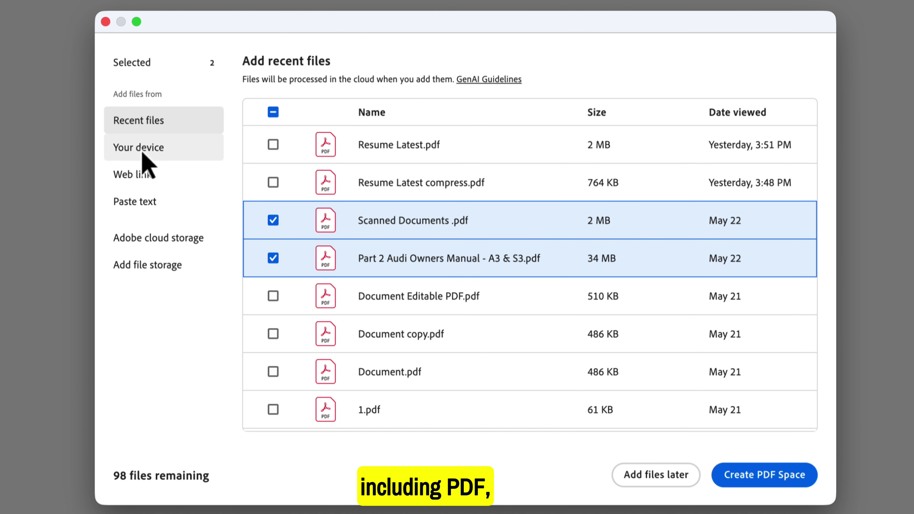
View the device upload option and enter howtoisolve.com as a web link source.
click(265, 191)
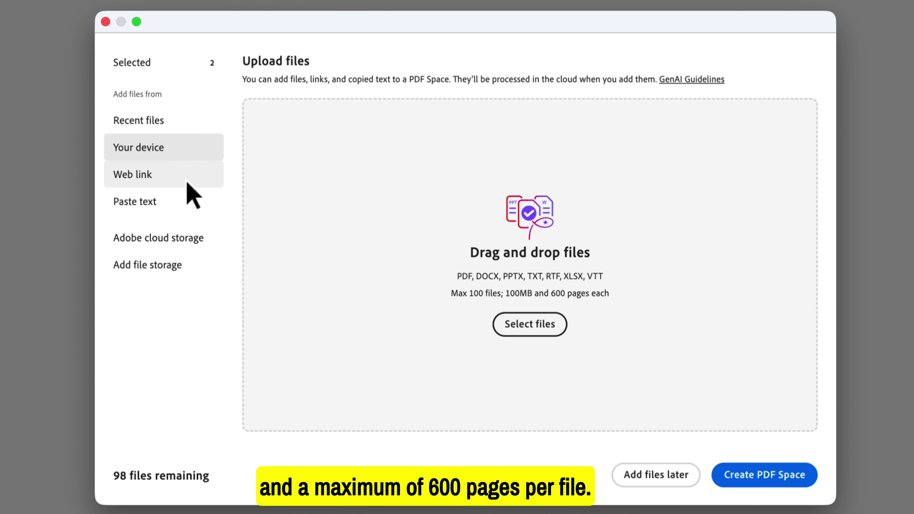
click(147, 180)
click(289, 112)
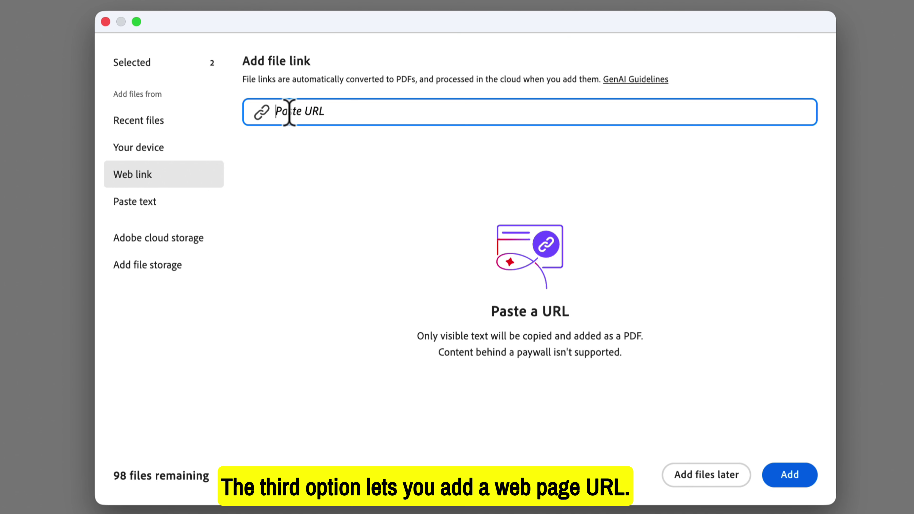
text(how)
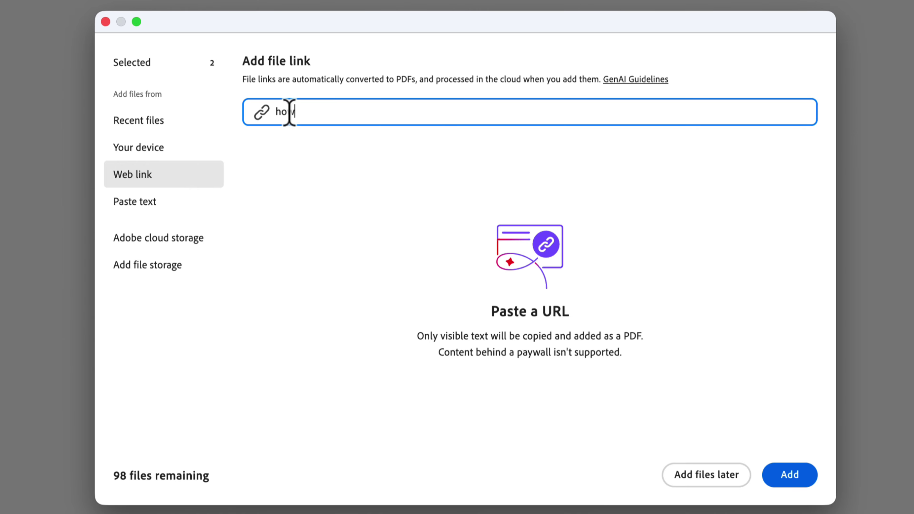
text(toiso)
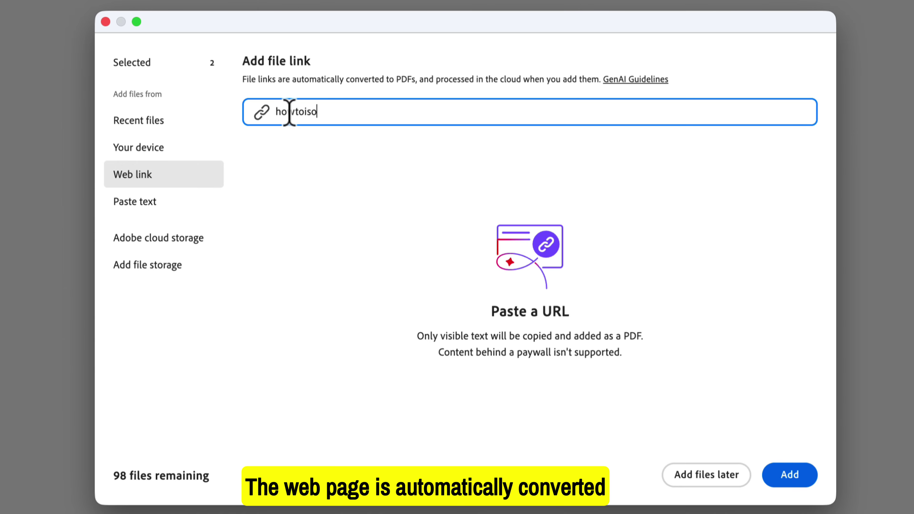
text(lve.com)
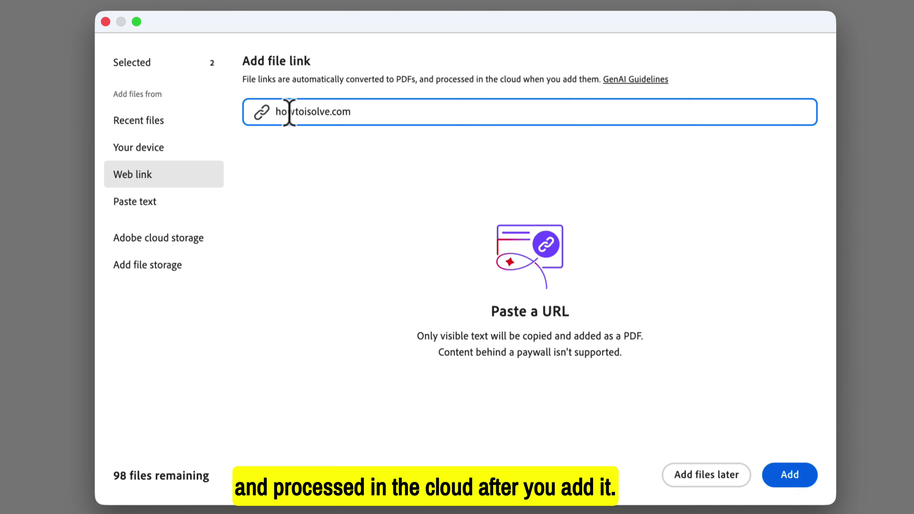
Look through the pasted-text, Adobe cloud storage and external storage account options for adding files.
click(133, 204)
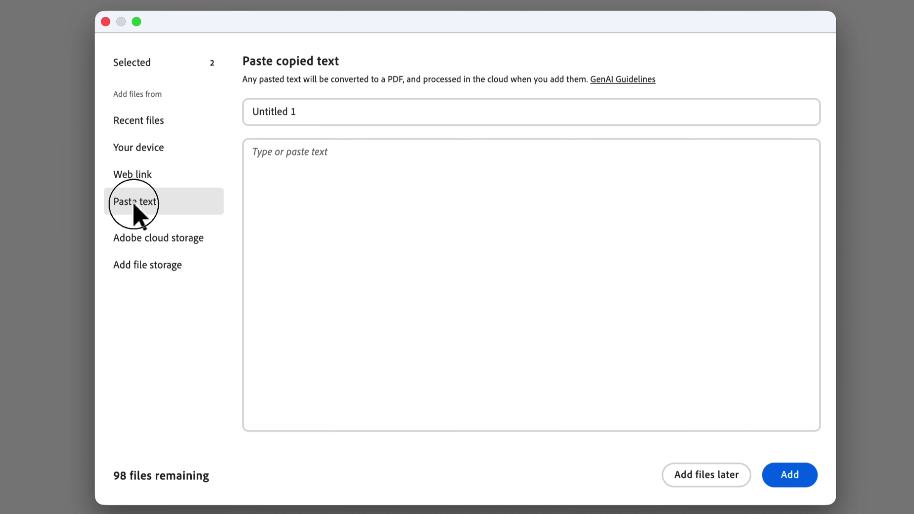
click(395, 196)
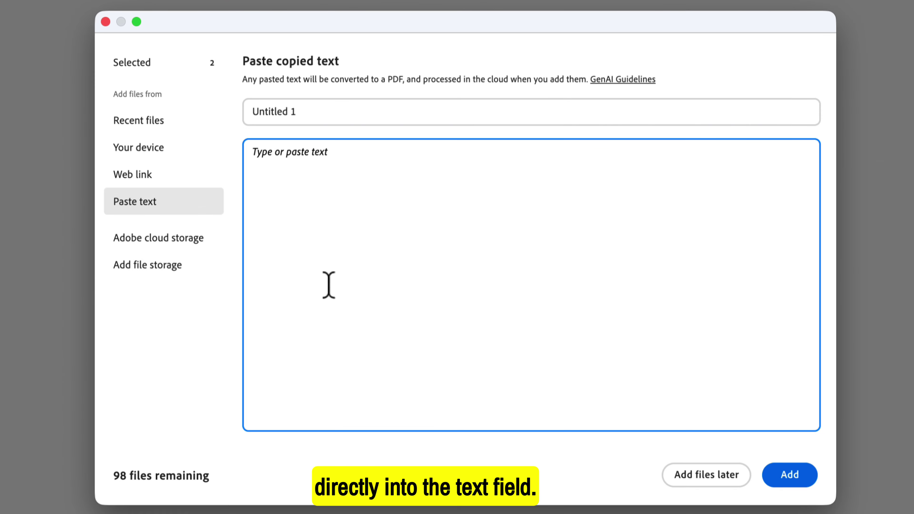
click(280, 75)
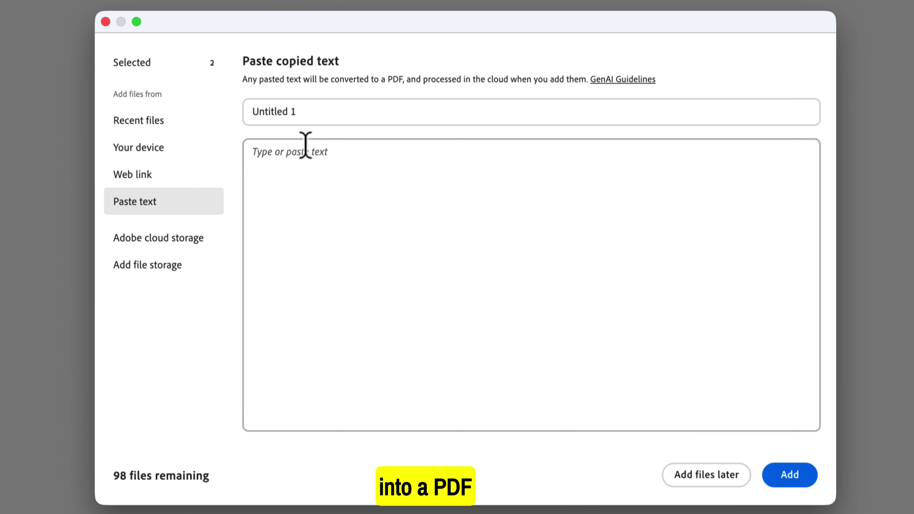
click(160, 131)
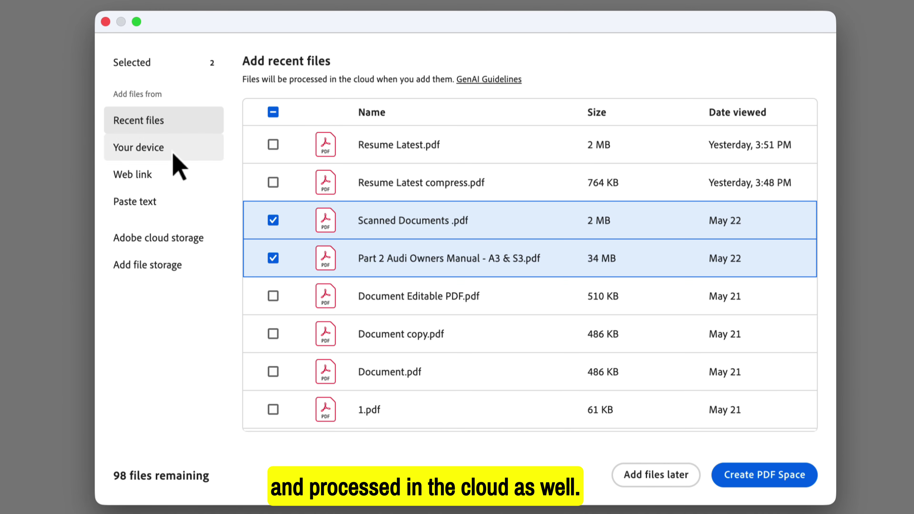
click(183, 259)
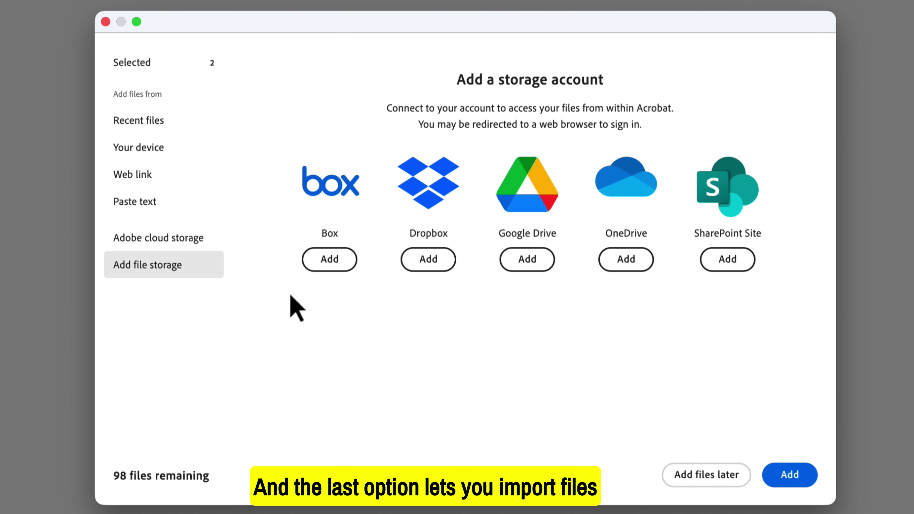
click(173, 242)
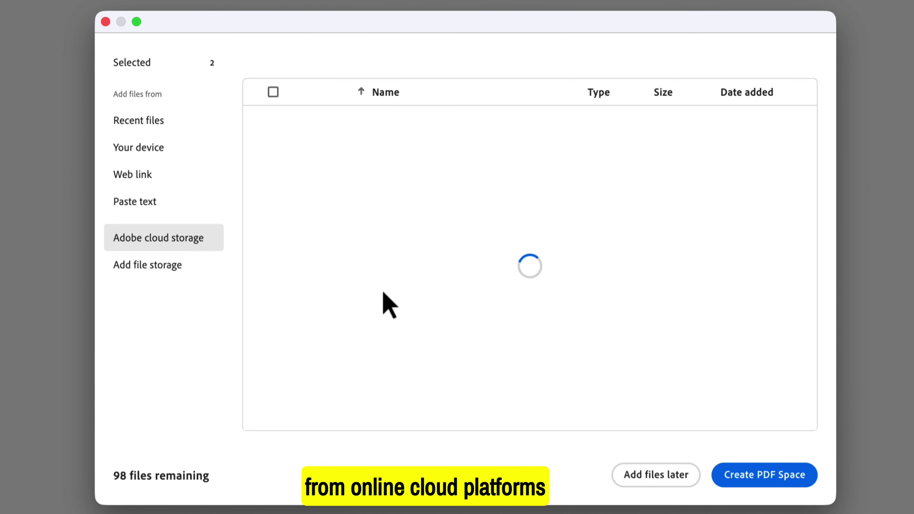
click(175, 267)
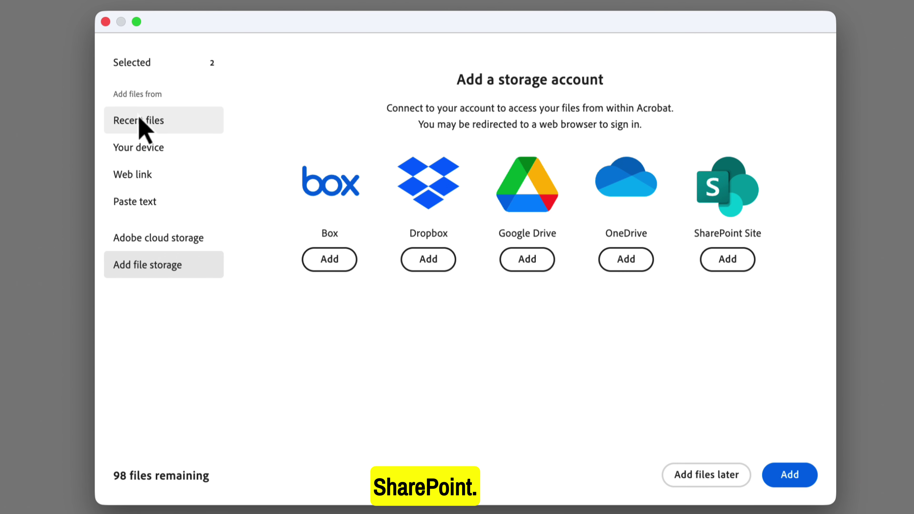
click(328, 262)
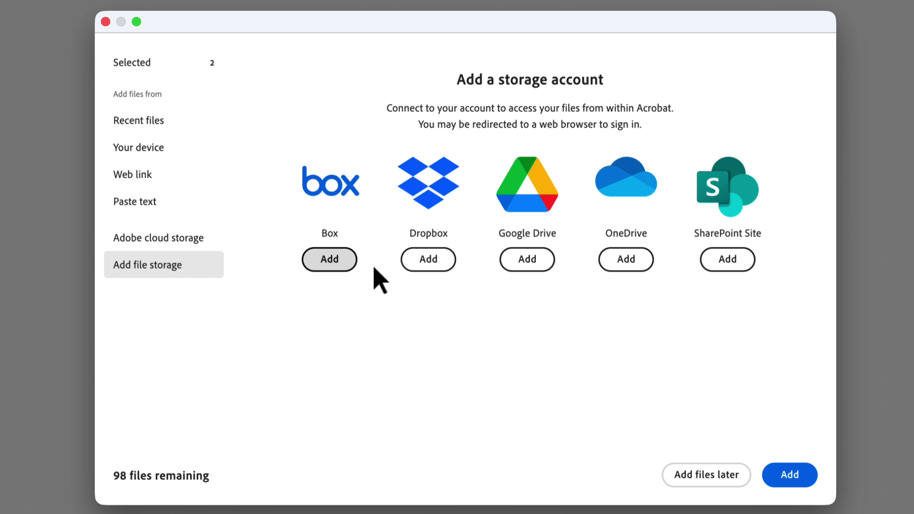
click(790, 483)
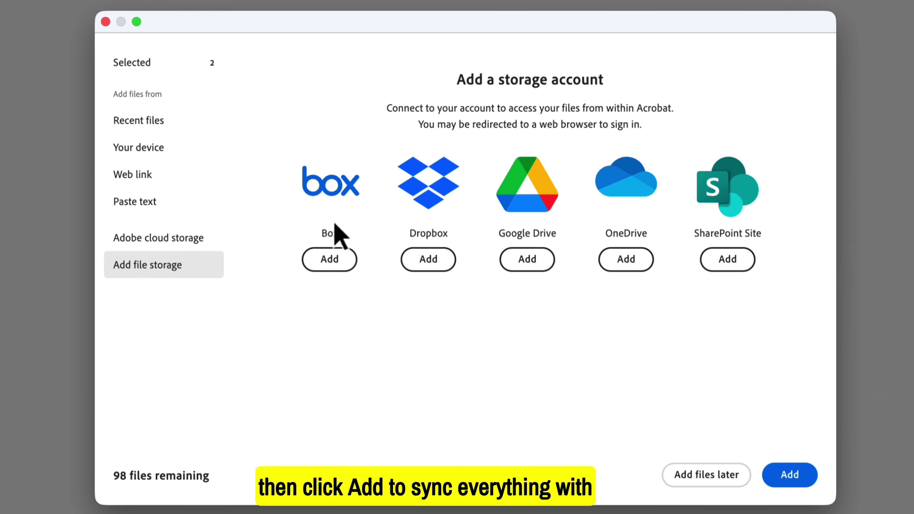
Return to the recent files and create the PDF Space from the two selected PDFs.
click(159, 123)
click(639, 393)
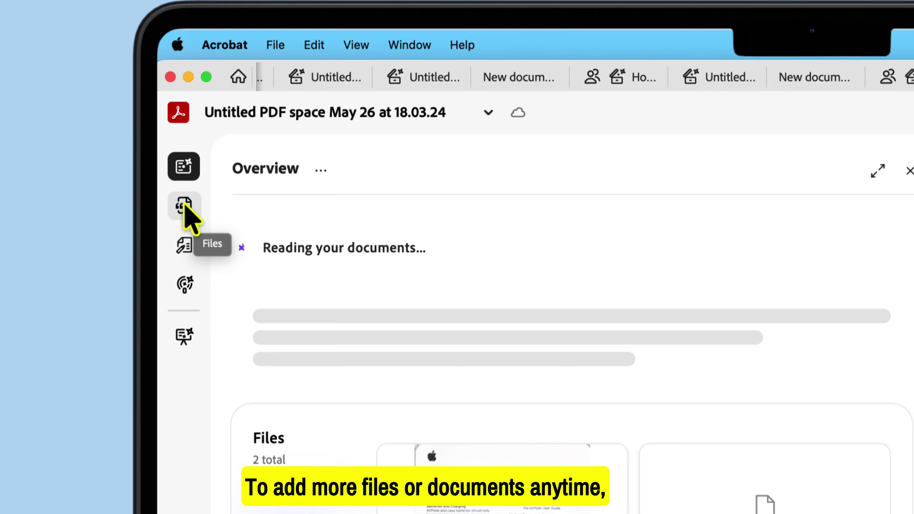
click(185, 205)
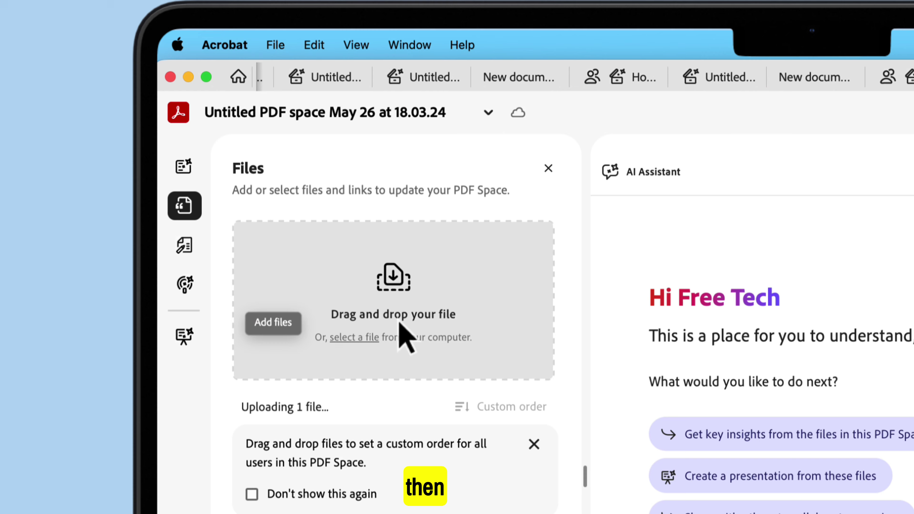
click(354, 337)
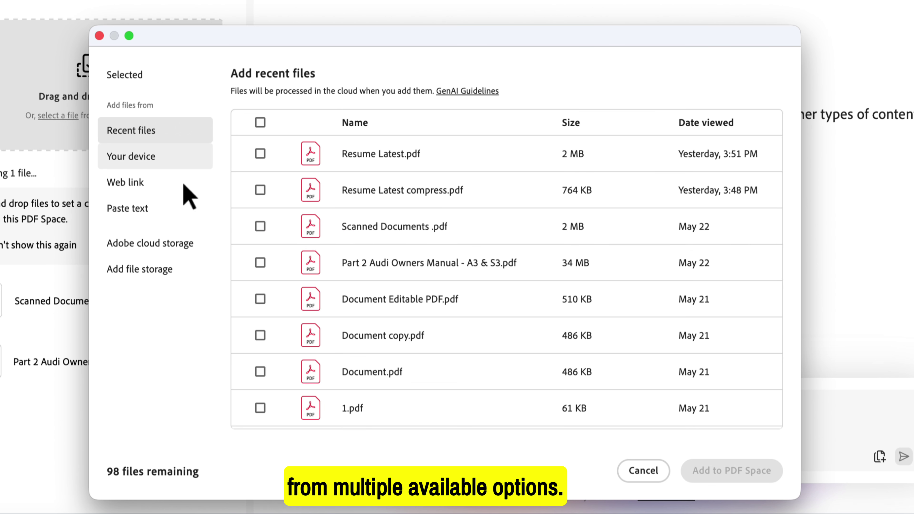
click(155, 181)
click(399, 182)
text(www.howtoisolv)
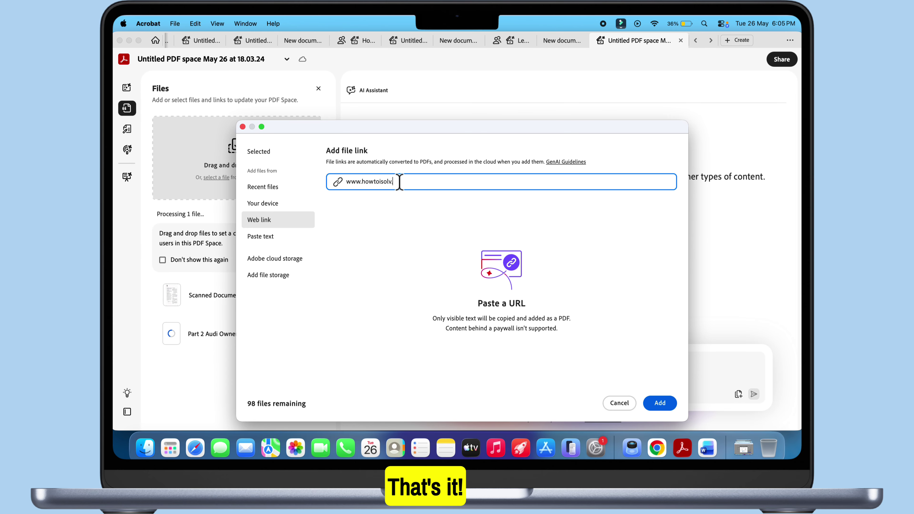
text(e.com)
click(663, 404)
click(650, 406)
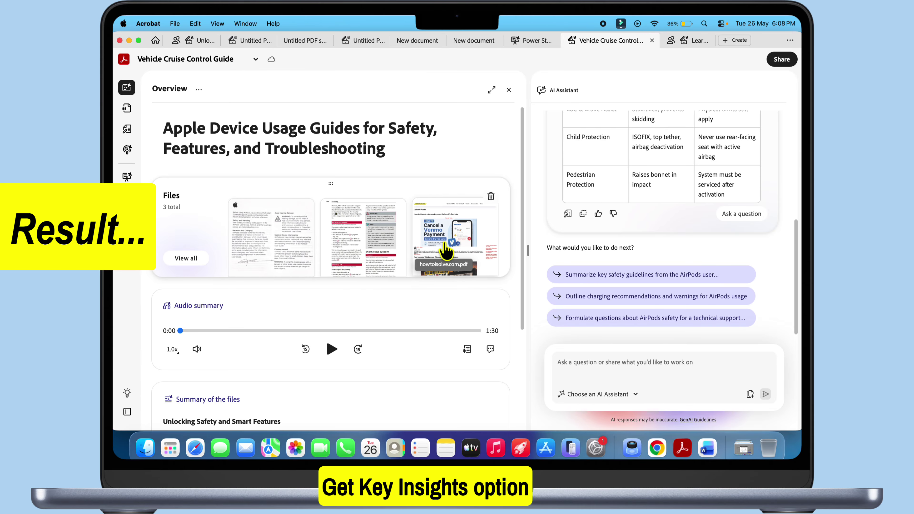
Examine the files and their summaries in the Vehicle Cruise Control Guide space's overview.
scroll(446, 251, down, 3)
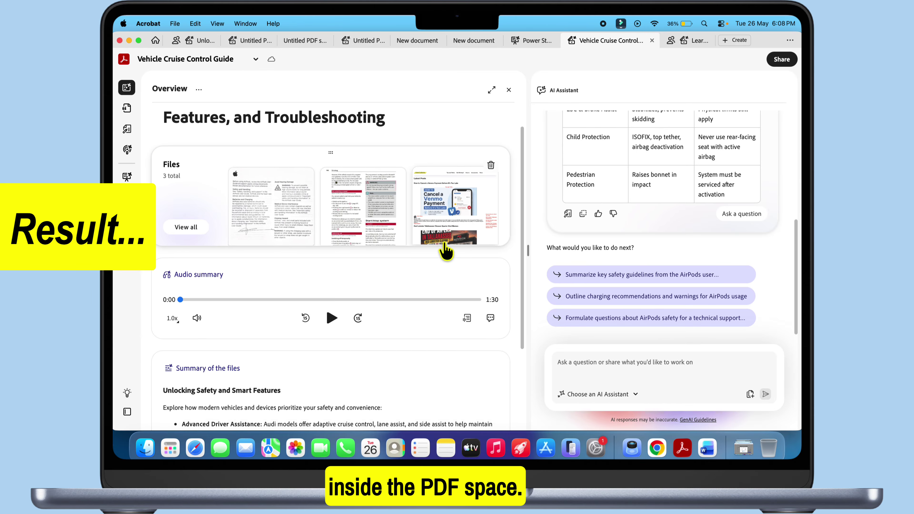
Review the Vehicle Cruise Control Guide overview, expanding the summary of the files to read it in full.
scroll(447, 251, up, 3)
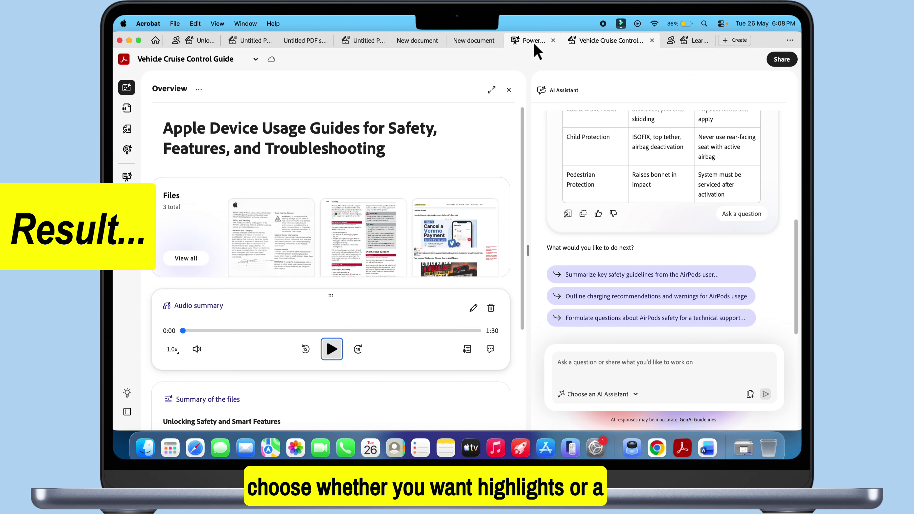
scroll(486, 207, down, 5)
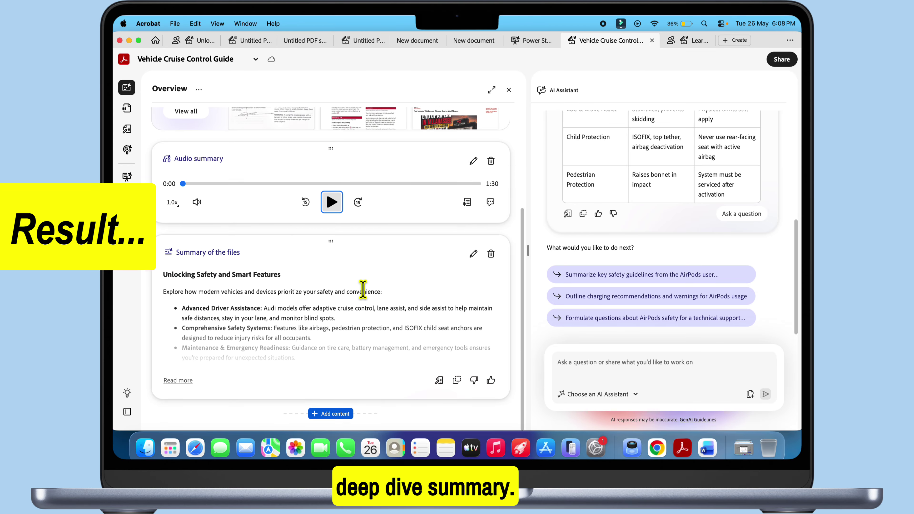
click(179, 381)
scroll(299, 366, down, 2)
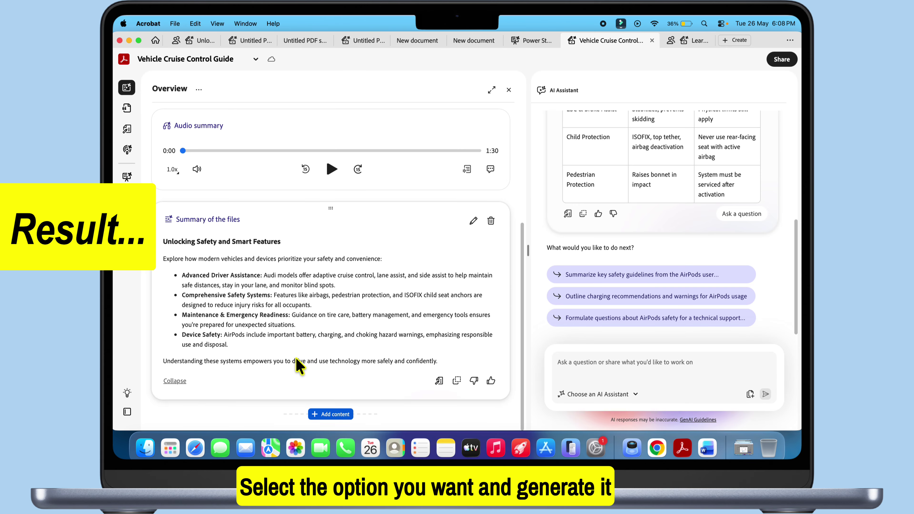
scroll(296, 363, up, 5)
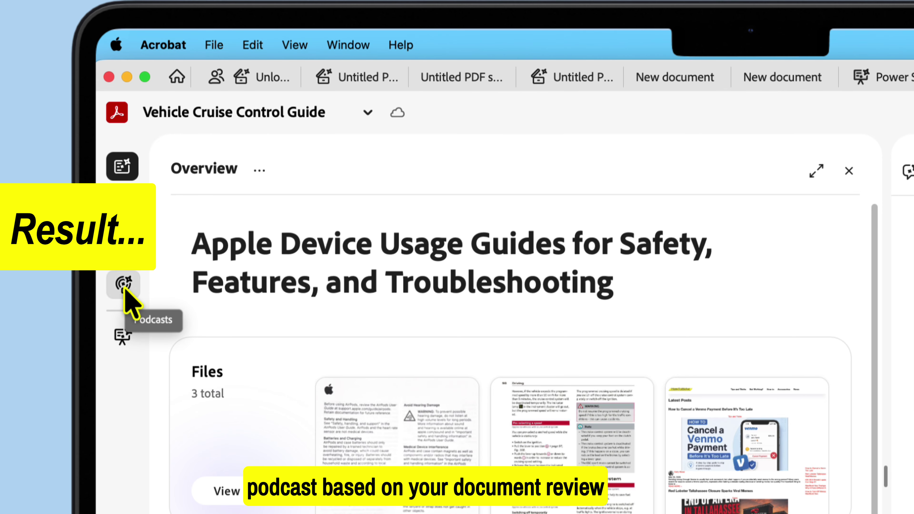
Open the space's podcasts and bring up the custom podcast form with its Highlights and Deep dive formats.
click(128, 149)
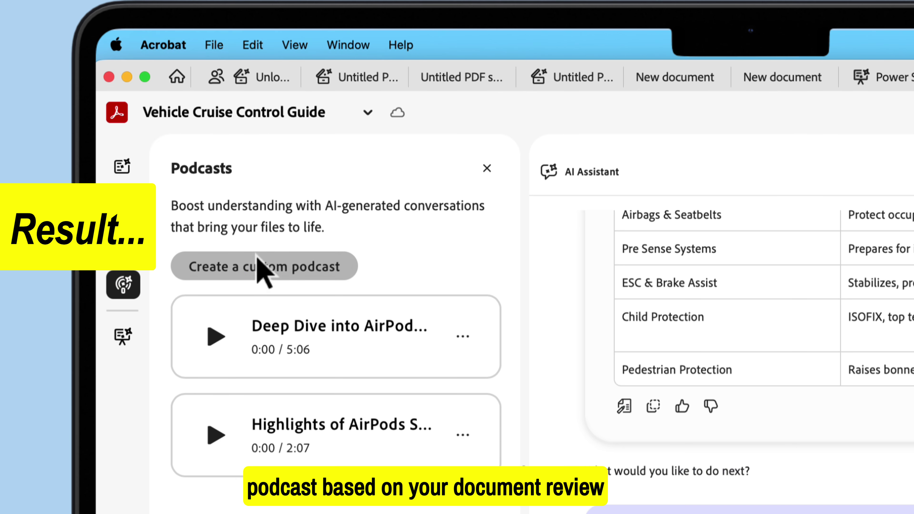
click(260, 270)
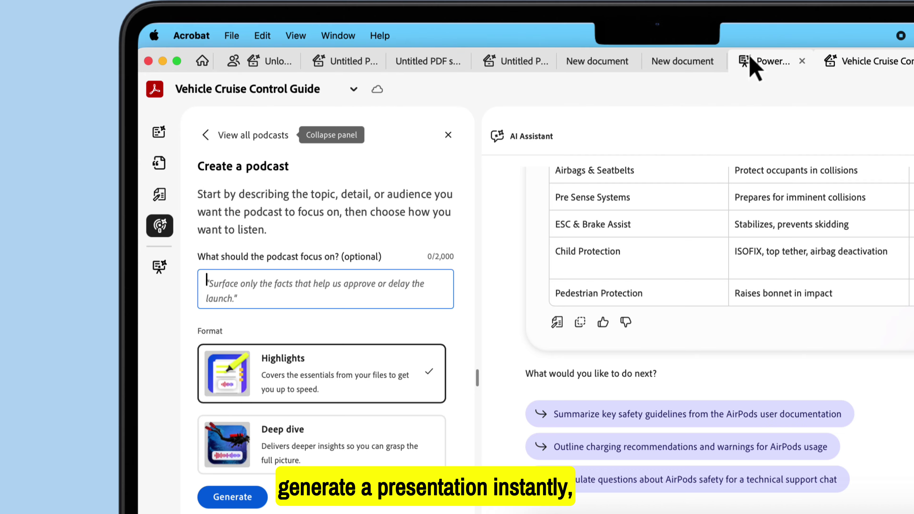
Switch to the Power Storytelling presentation, show slide 9, "Make Meaning Stick", and look at the editor's text options.
click(767, 61)
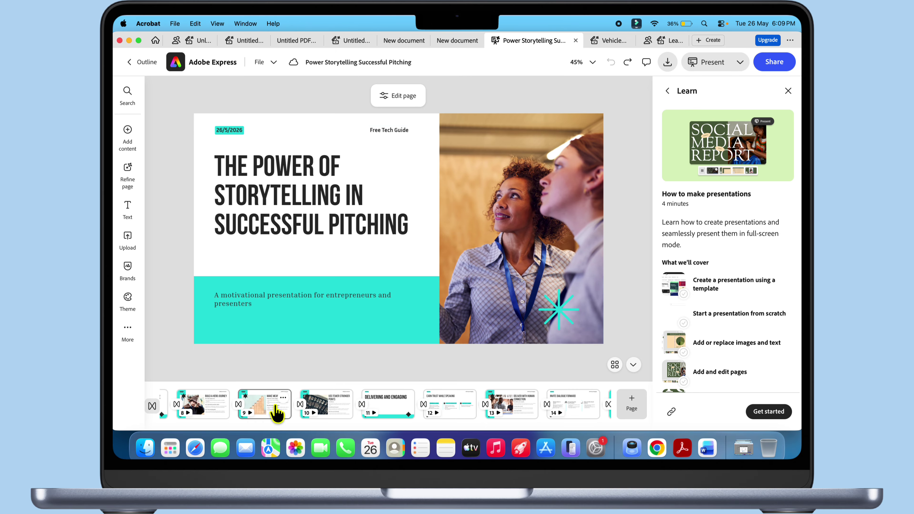
click(265, 402)
scroll(418, 410, right, 5)
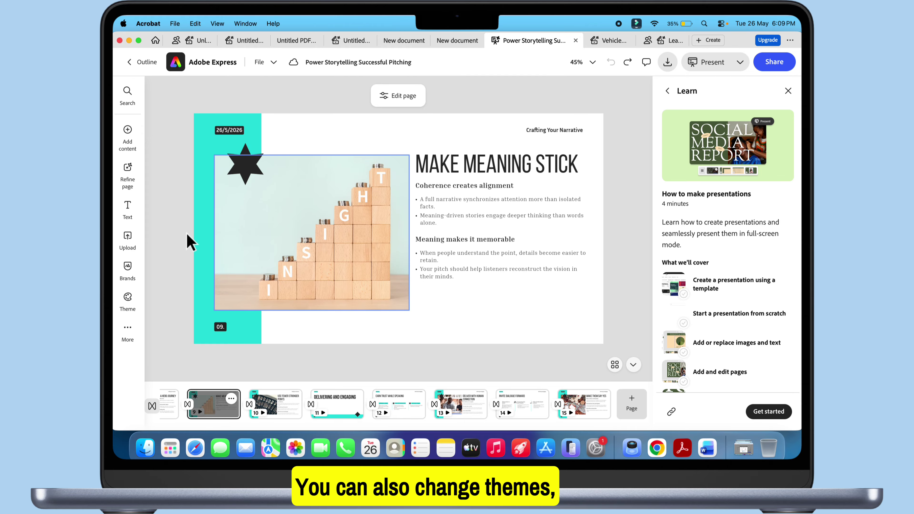
click(197, 248)
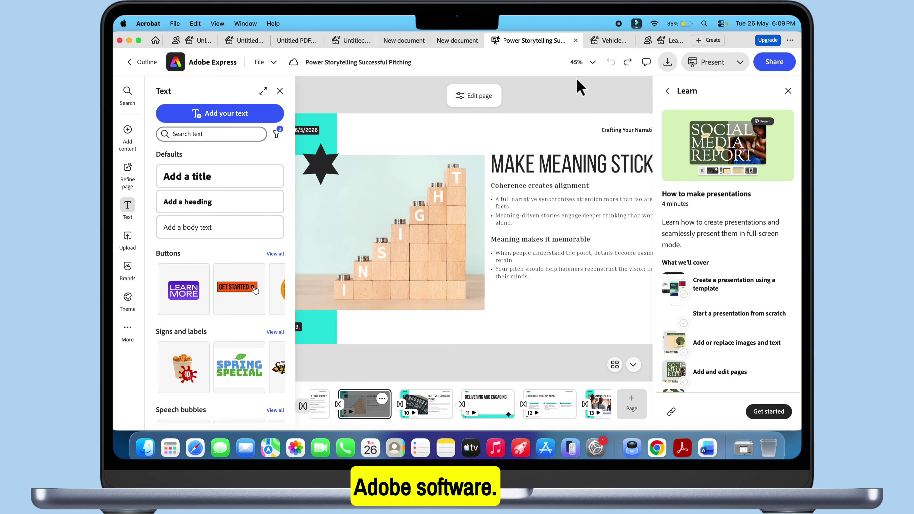
Leave the podcast form in the Vehicle Cruise Control Guide space and reopen the space from the saved PDF Spaces on the home screen.
click(611, 41)
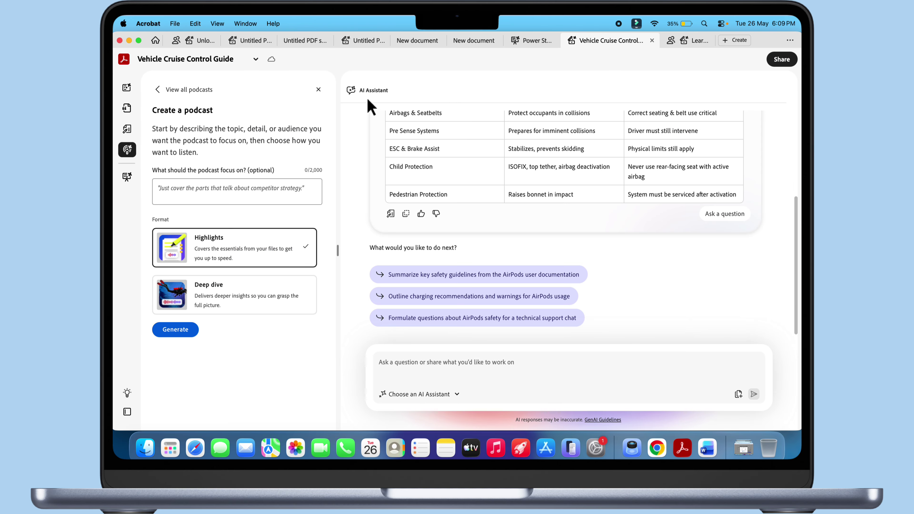
click(157, 91)
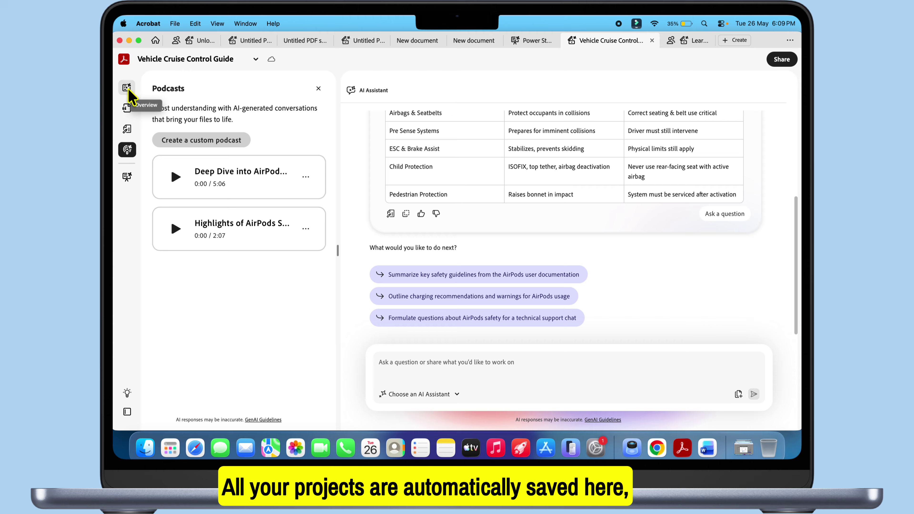
click(156, 41)
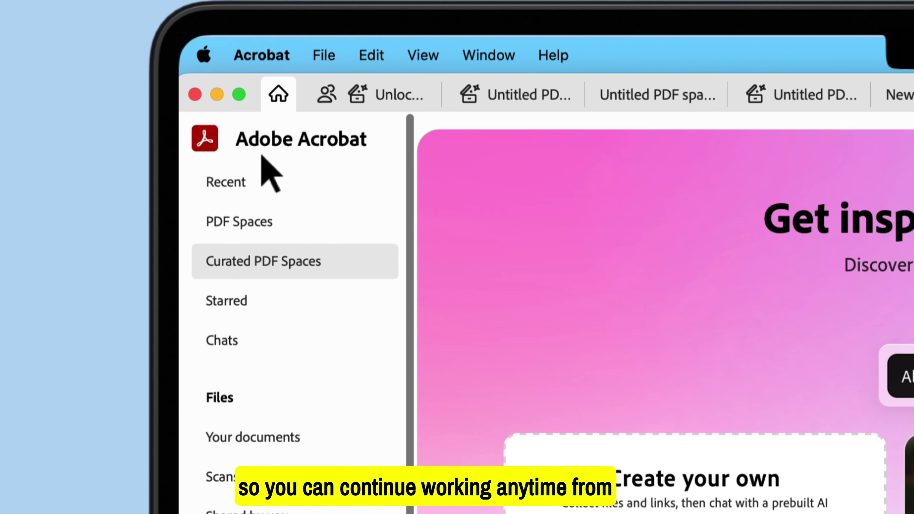
click(249, 222)
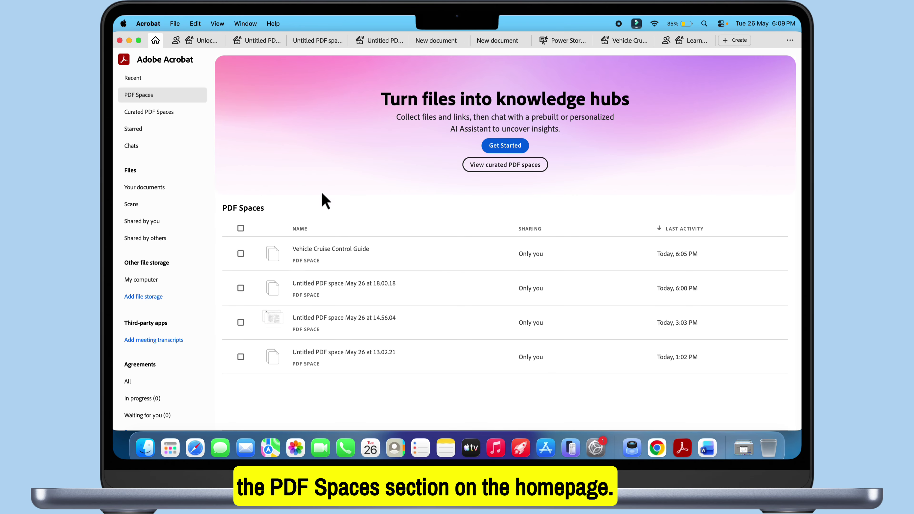
double_click(331, 251)
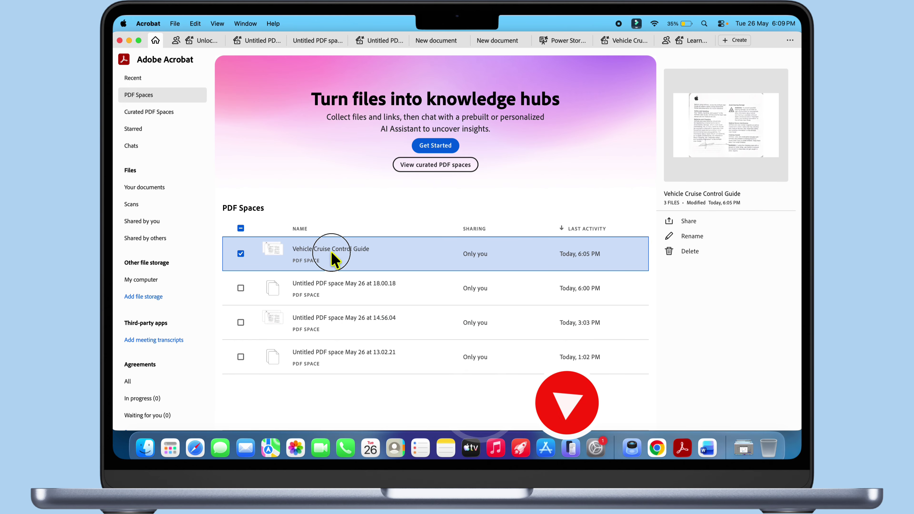
Show the space's overview, narrow it beside the AI Assistant, and close it to view the assistant's insights at full width.
scroll(447, 268, up, 5)
click(123, 92)
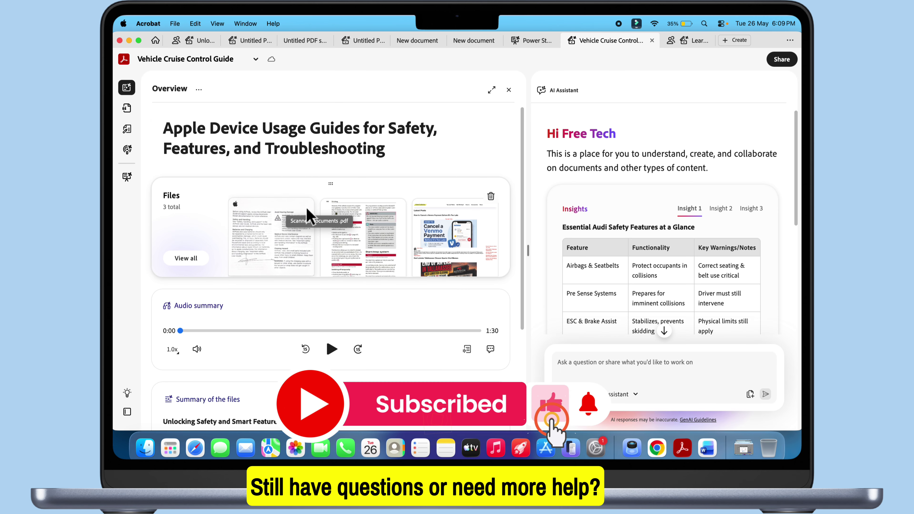
scroll(576, 252, down, 10)
drag(531, 245, 389, 248)
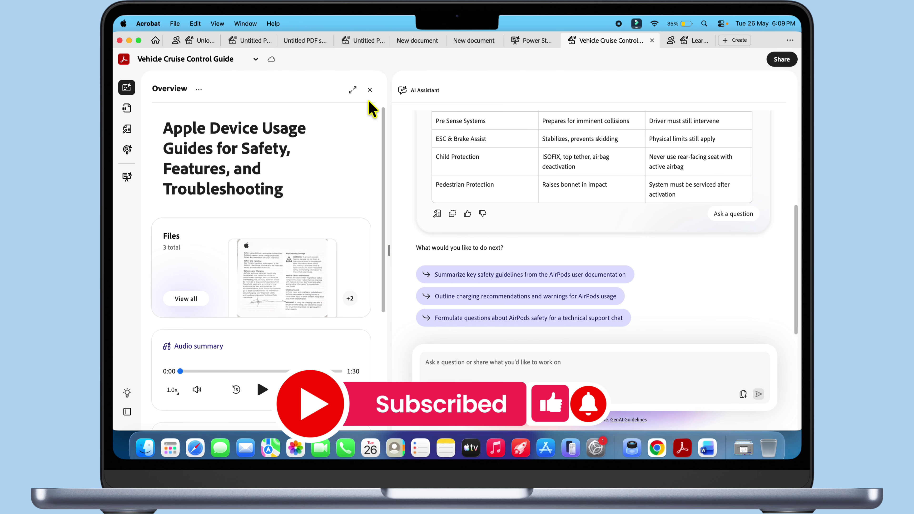
click(369, 90)
scroll(618, 197, up, 10)
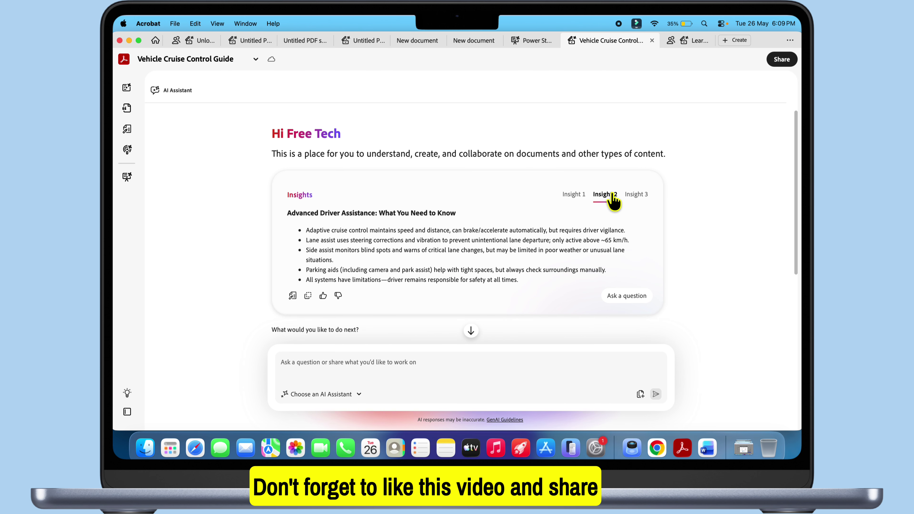